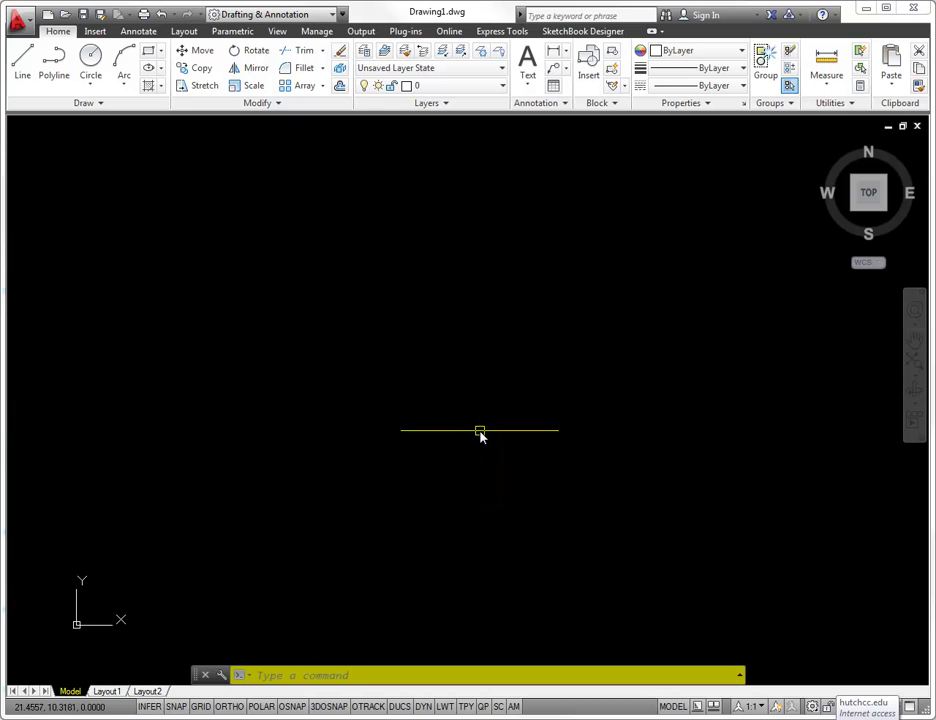
Start a line at a picked corner and draw the first side with @5<0.
click(22, 58)
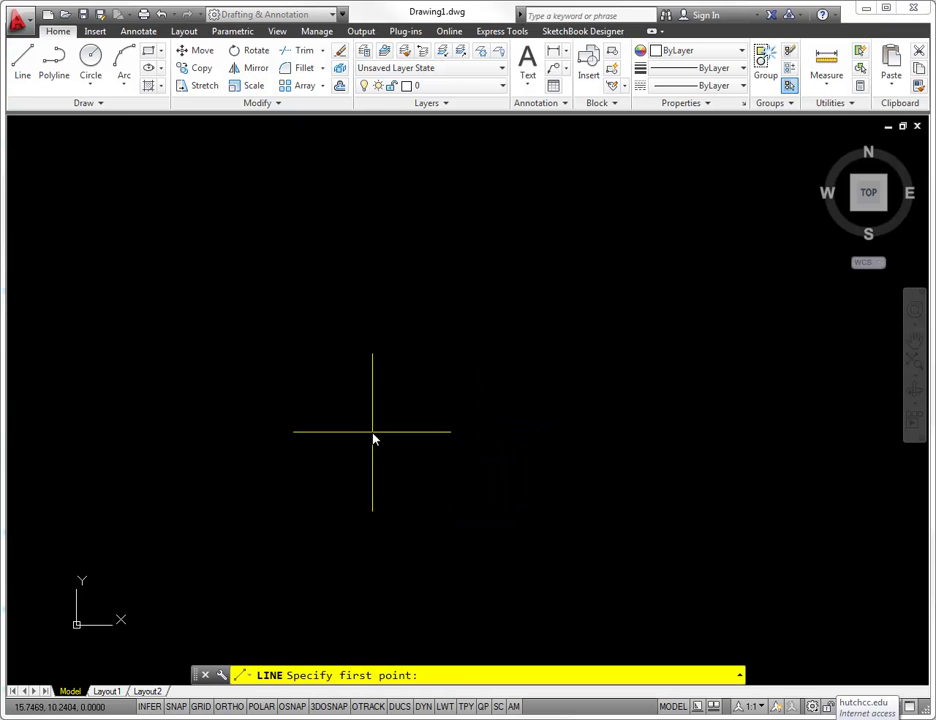
click(428, 489)
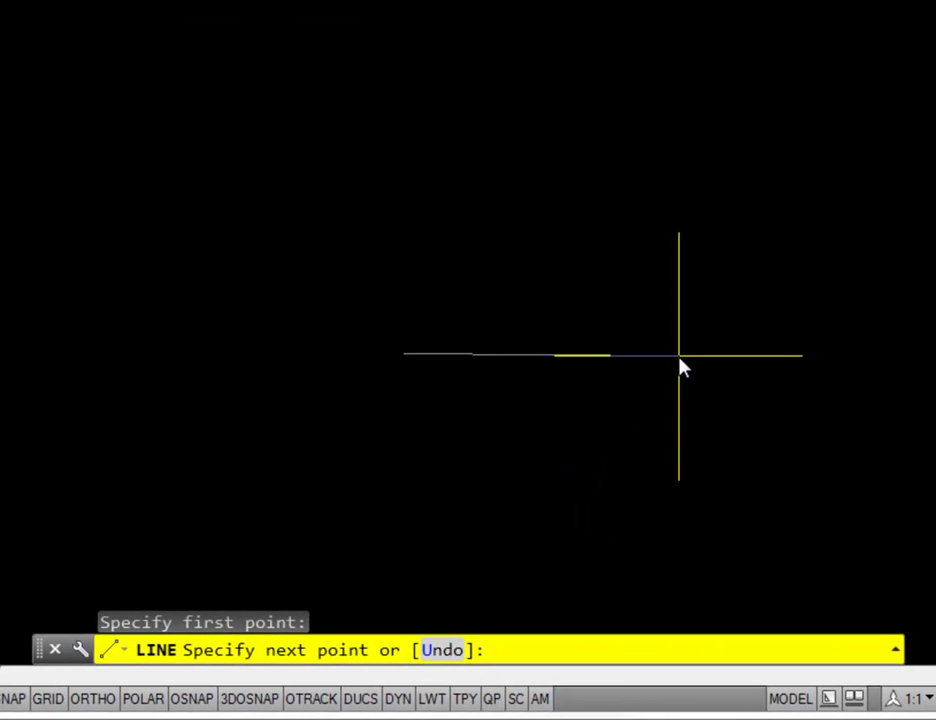
text(@)
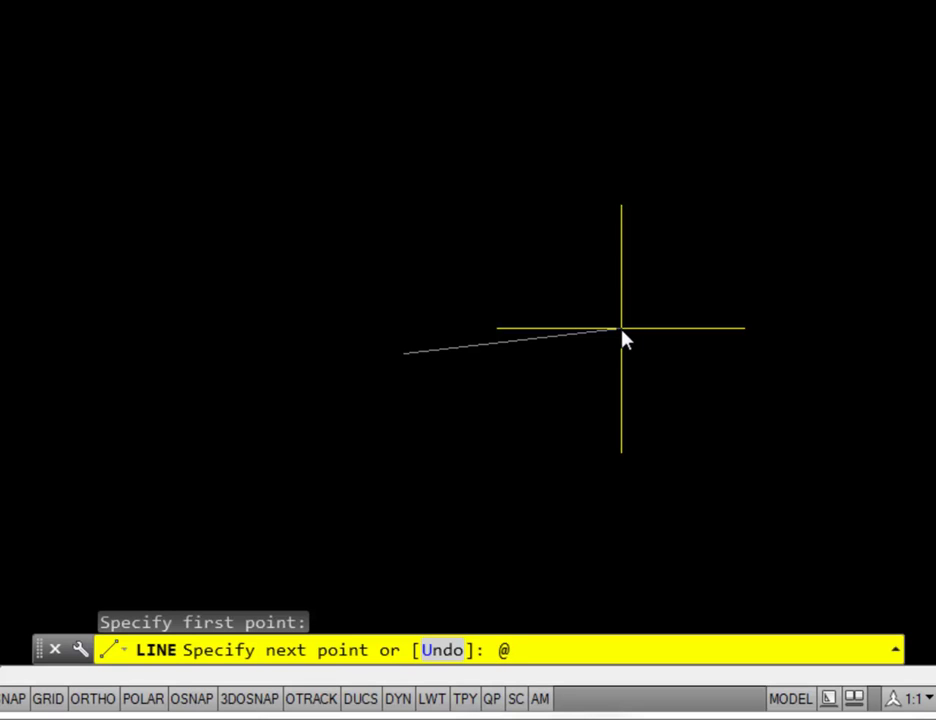
text(5<0)
key(Return)
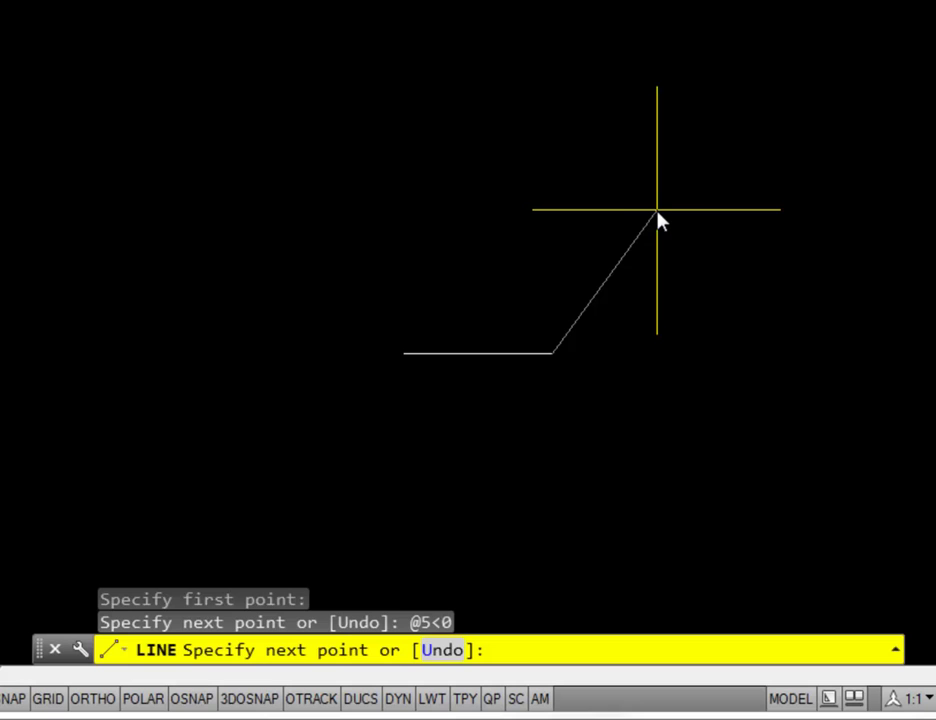
Draw the remaining sides with @5<90, @5<180 and @5<270, closing the square, then end the line.
key(F8)
text(@)
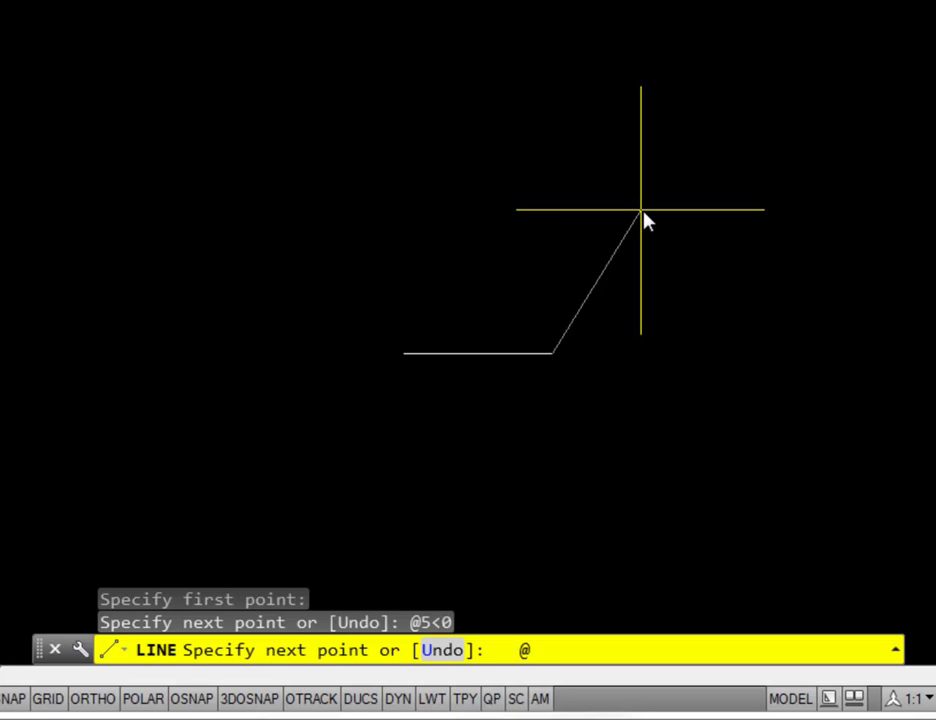
text(5<90)
key(Return)
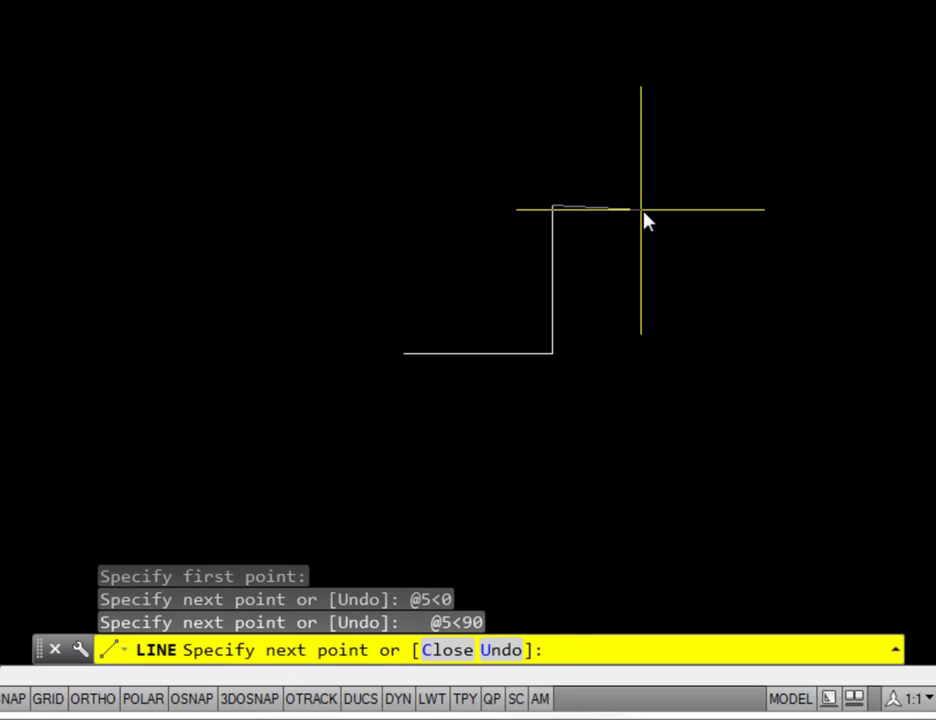
text(@5<180)
key(Return)
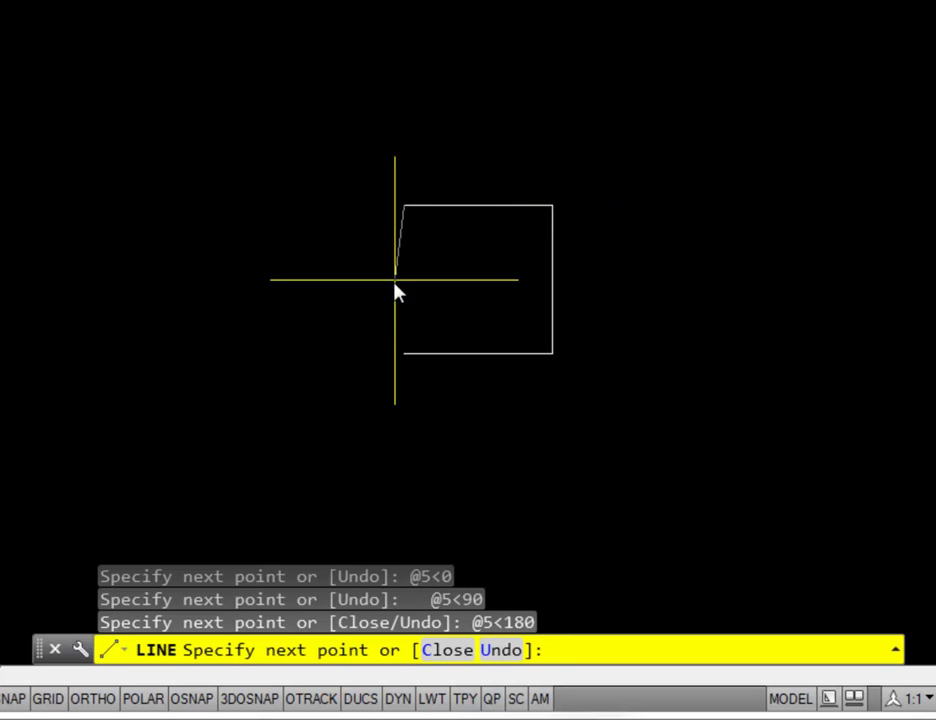
text(@)
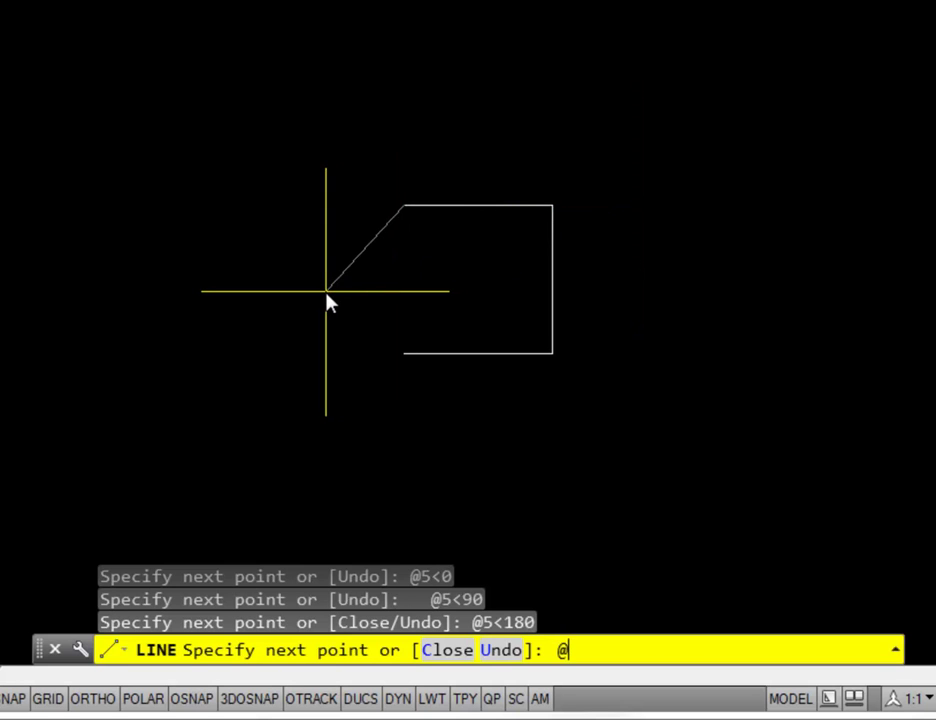
text(5<270)
key(Return)
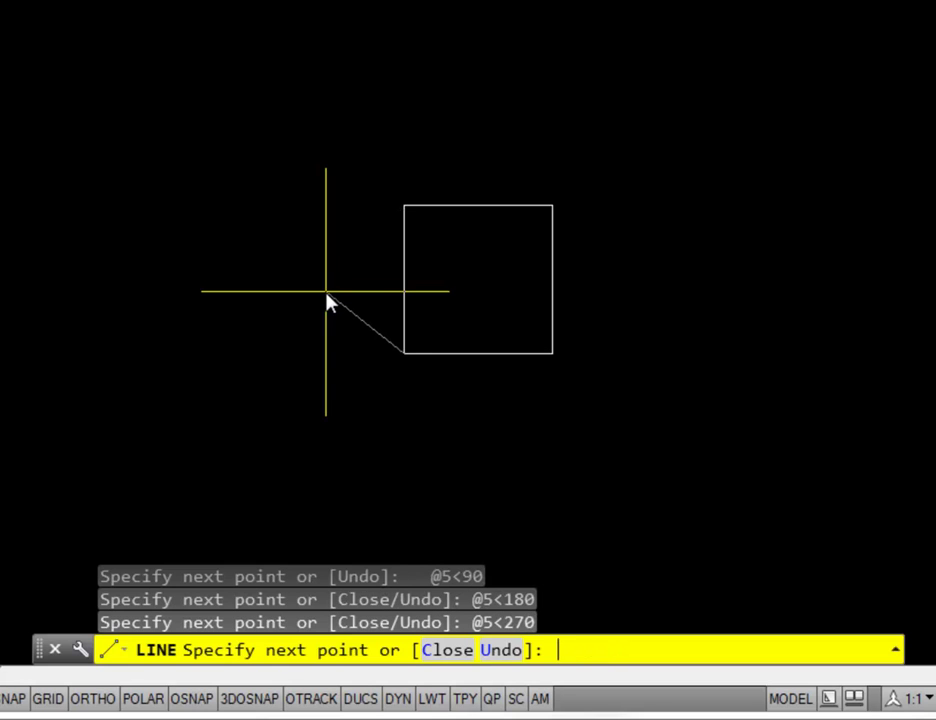
key(Escape)
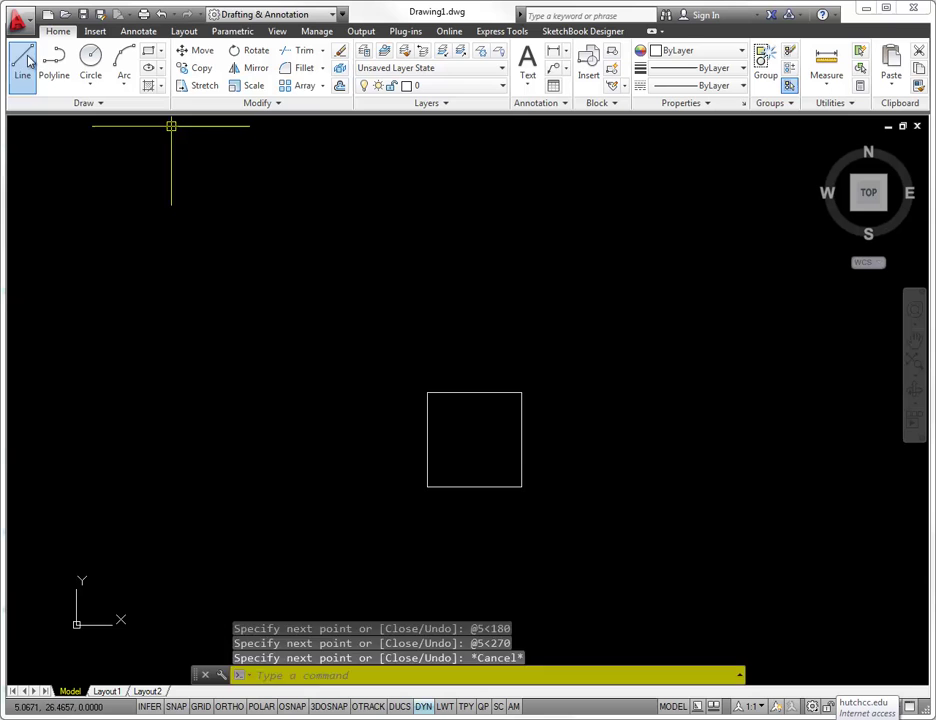
Start the second square's line and draw its 5-unit side at 0°, then enter the next side's length 5.
click(22, 60)
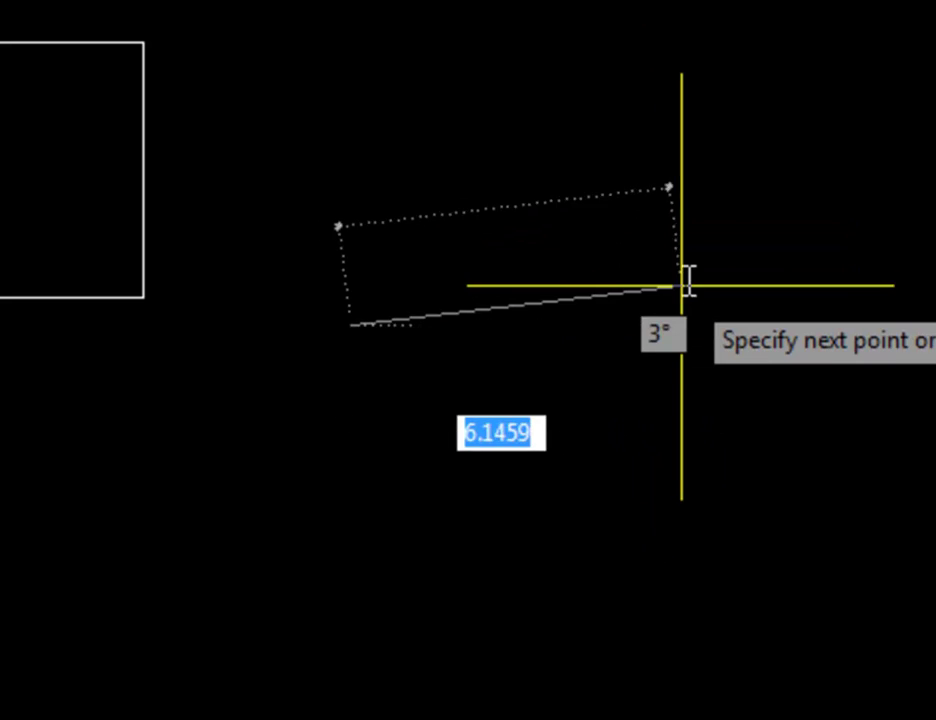
key(BackSpace)
text(5)
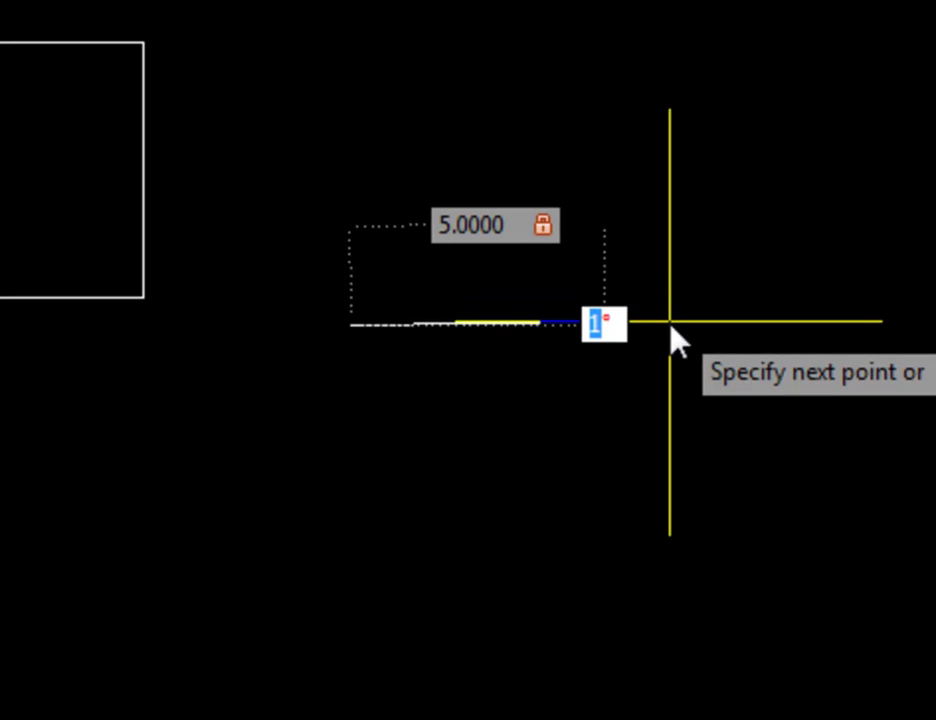
text(0)
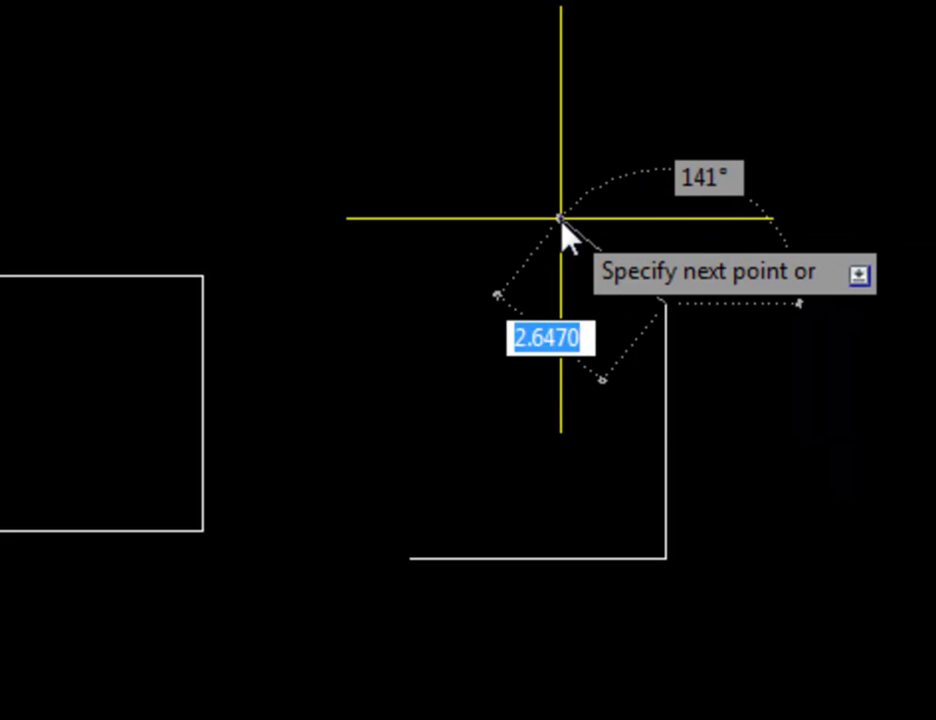
text(5)
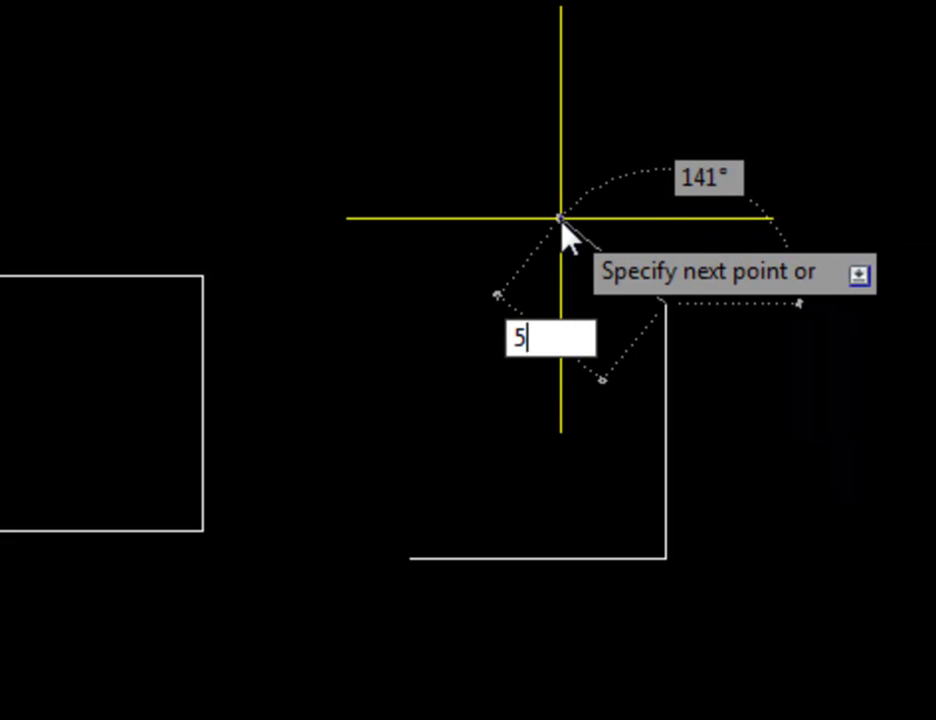
key(Return)
key(Tab)
Draw the 5-unit top side at 180° and the final 5-unit side at 90°, then end LINE.
text(18)
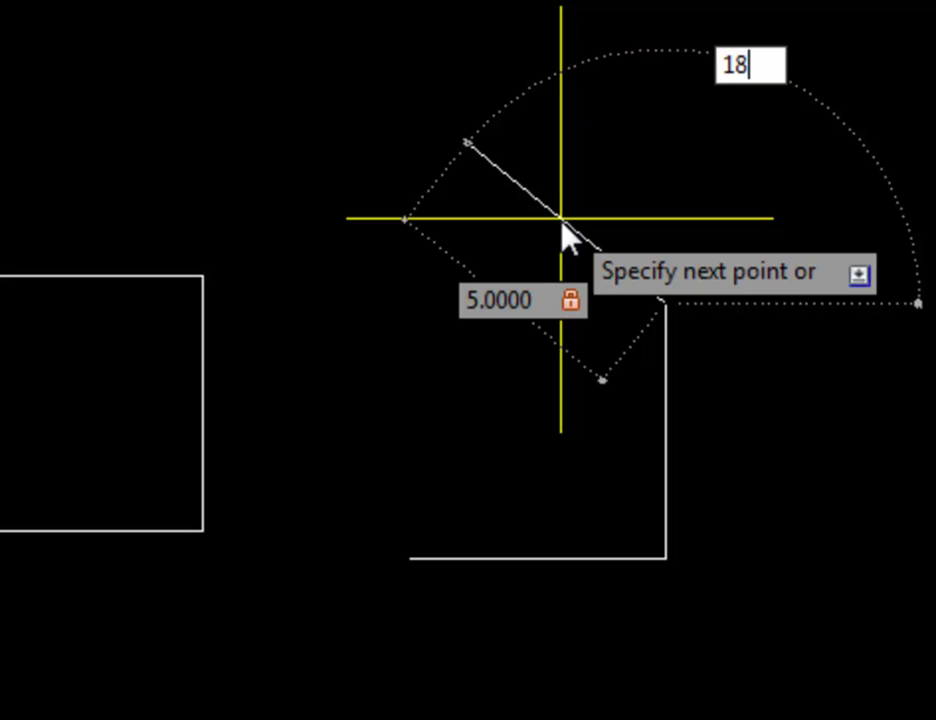
text(0)
key(Return)
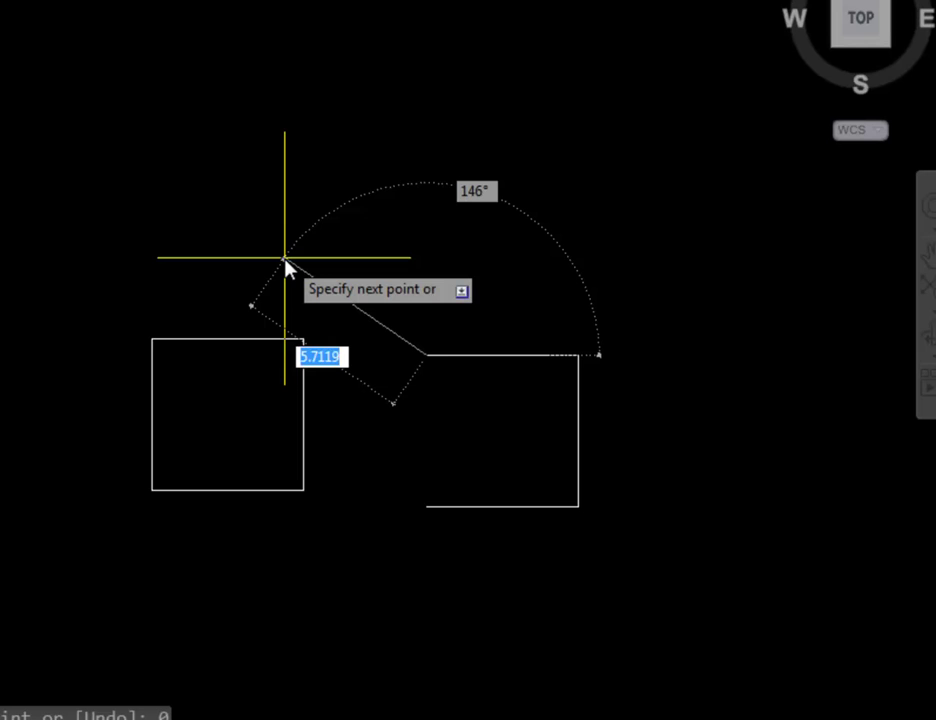
text(5)
key(Tab)
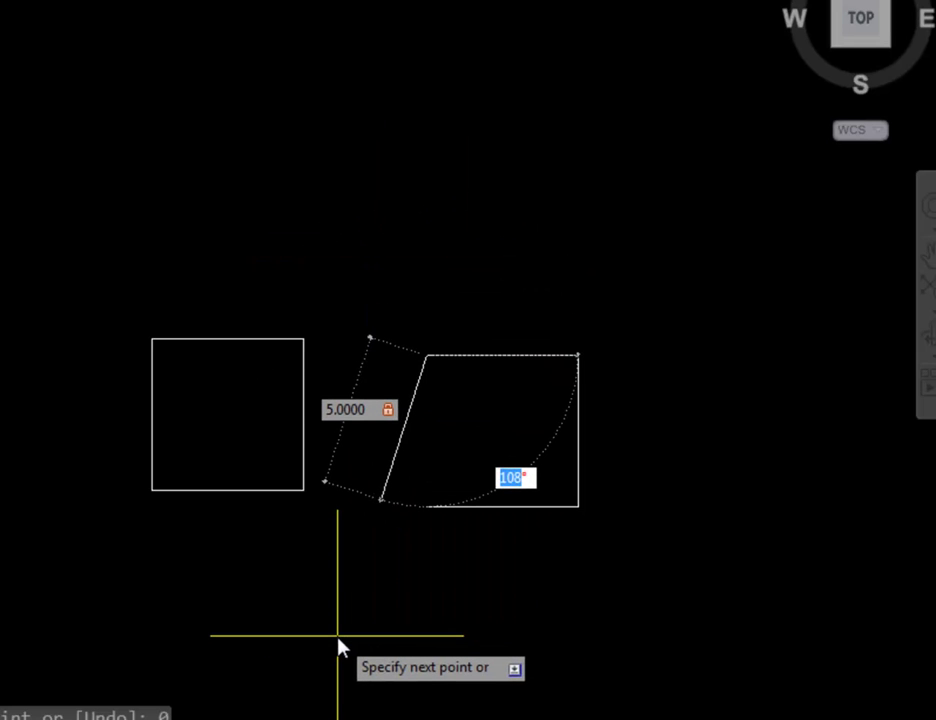
text(90)
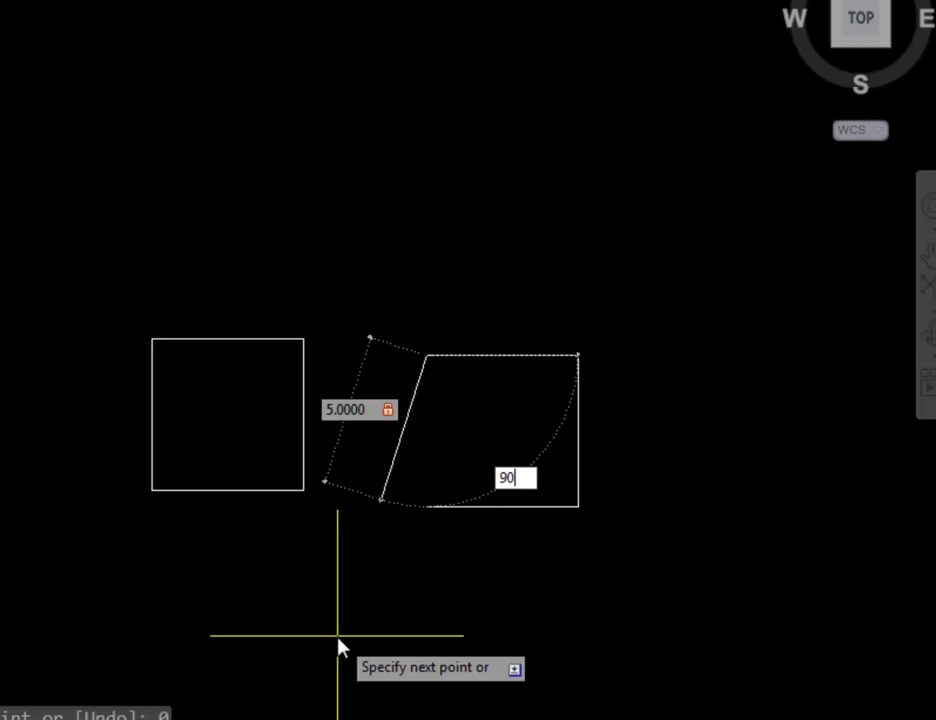
key(Return)
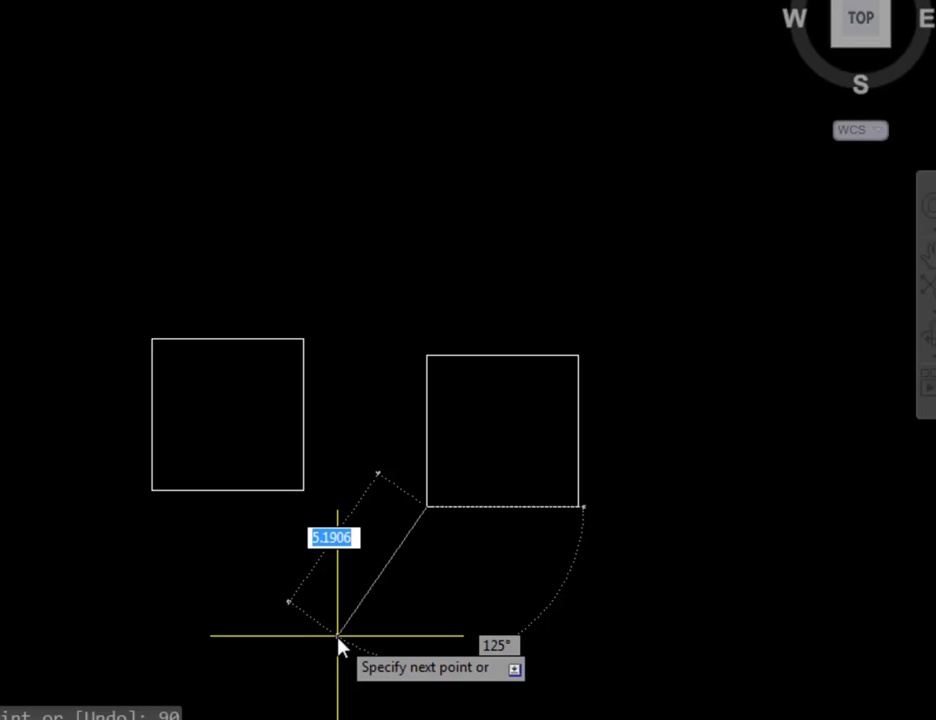
key(Return)
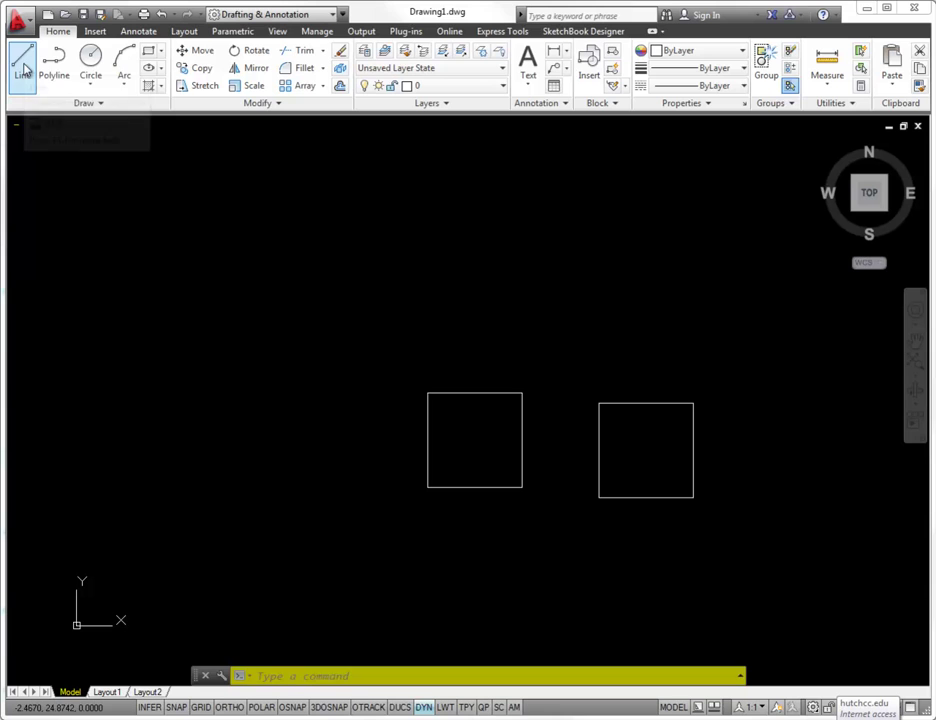
With dynamic input off, draw a line from absolute point 1,1 to 3,2 and end the command.
click(424, 707)
click(22, 62)
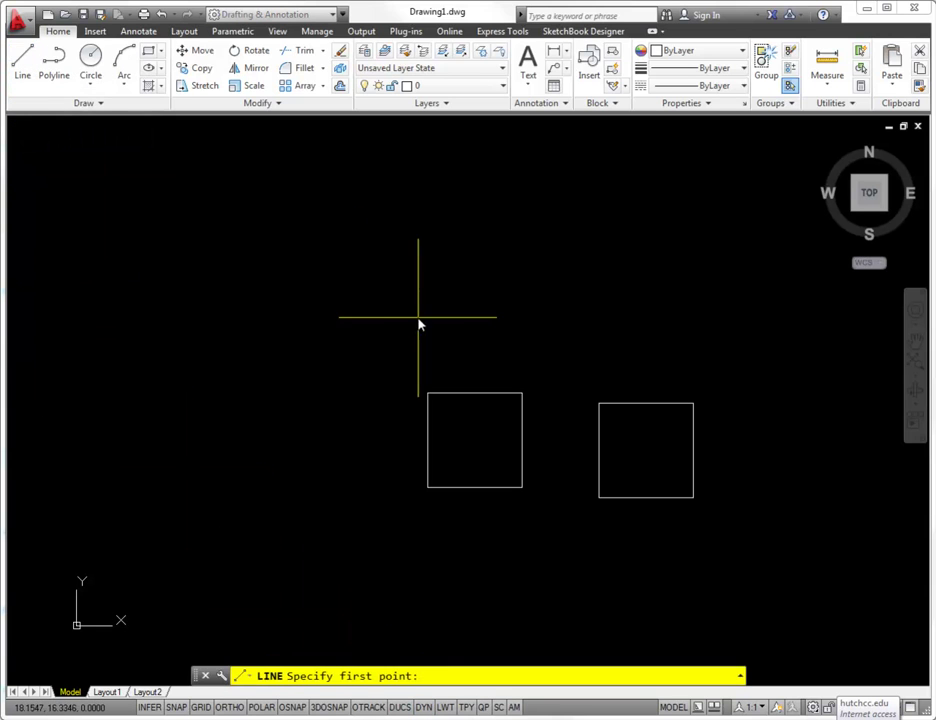
text(1,1)
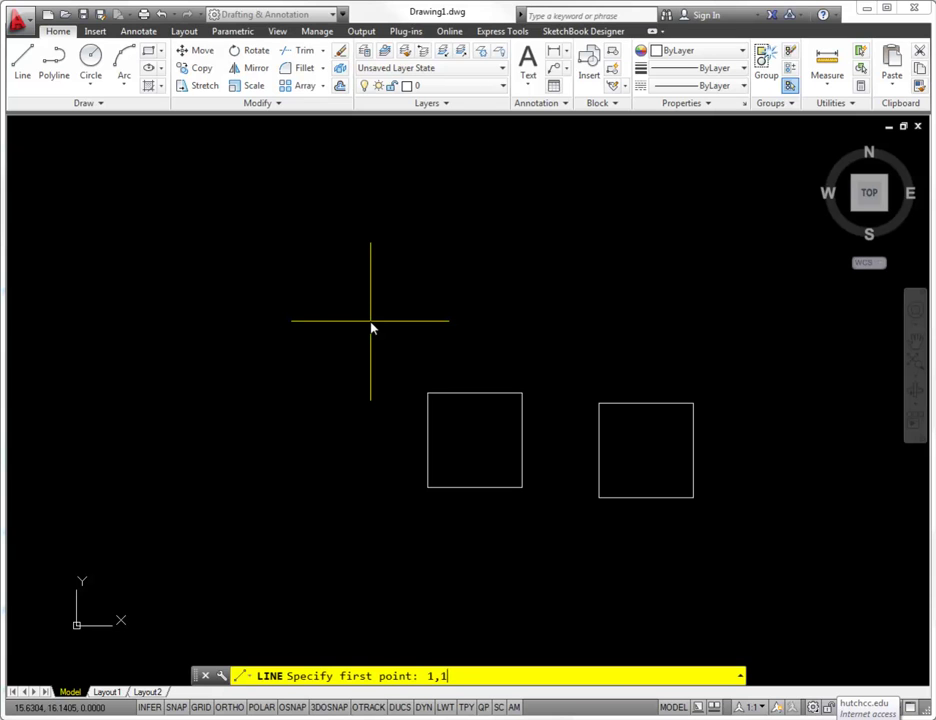
key(Return)
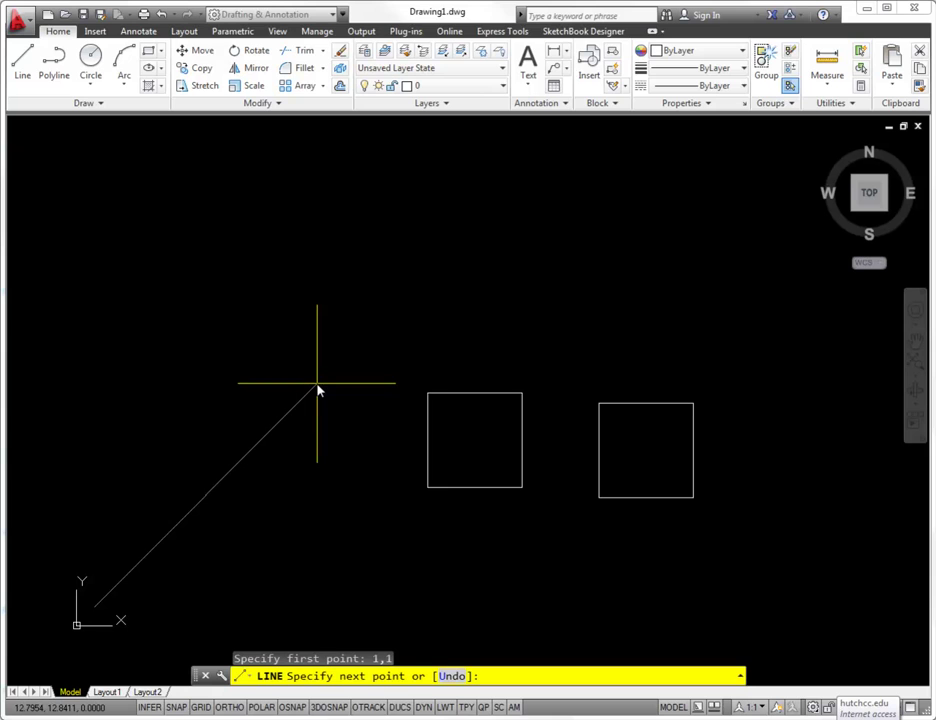
text(3,2)
key(Return)
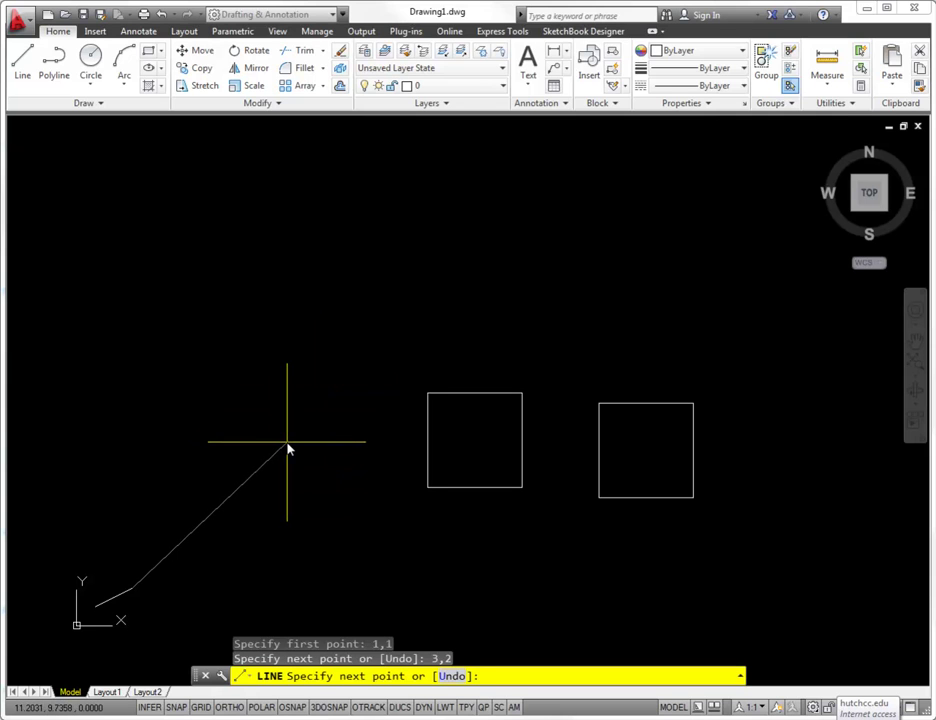
key(Escape)
With dynamic input on, draw a line from a picked point to relative offset 3,2.
click(424, 707)
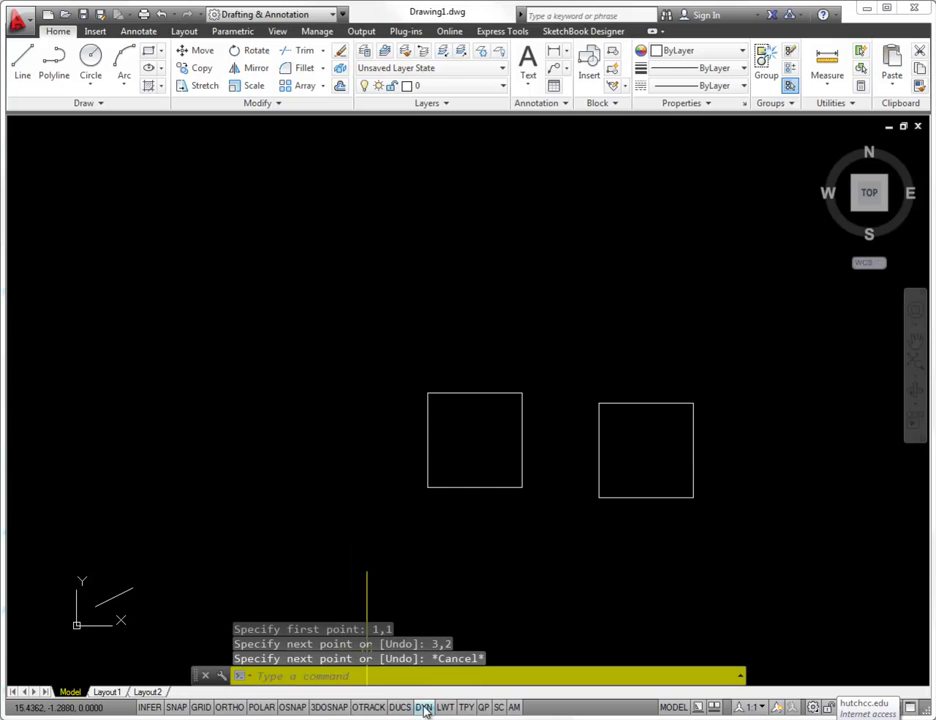
click(24, 68)
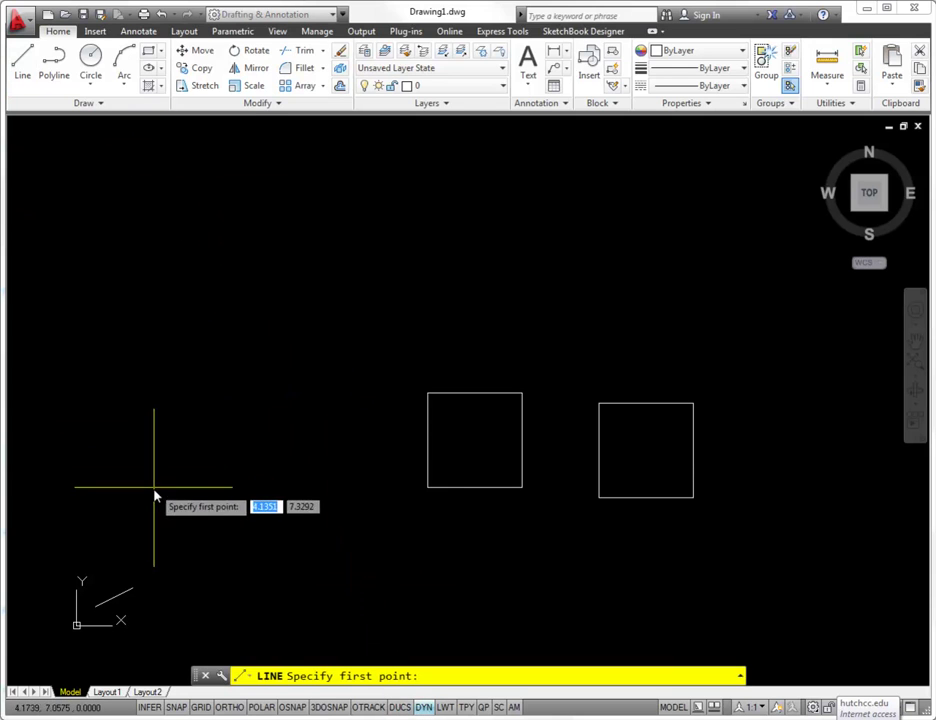
click(155, 494)
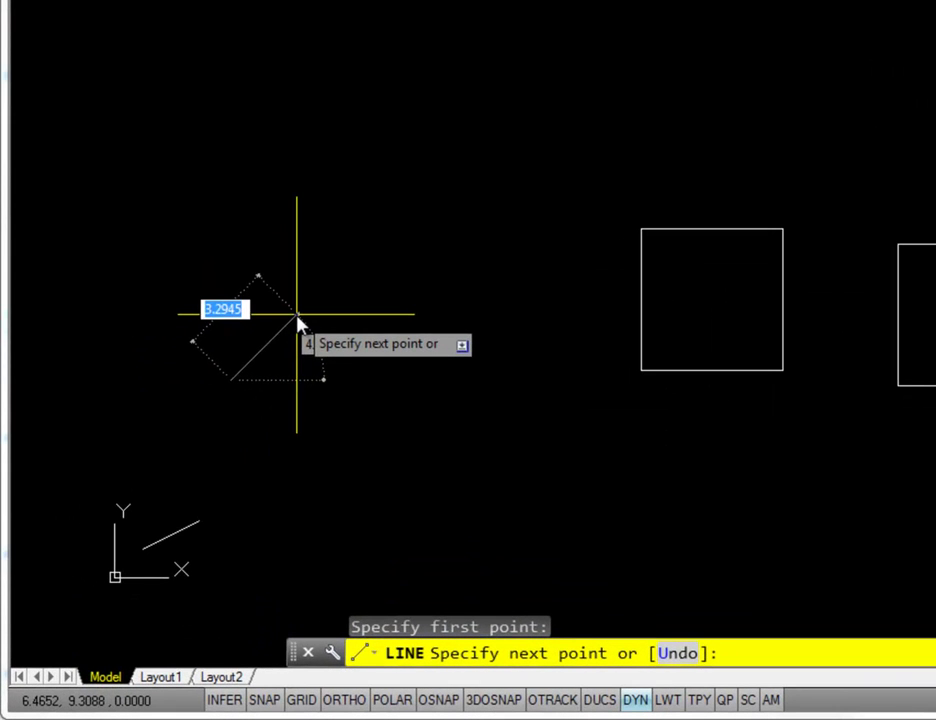
text(3)
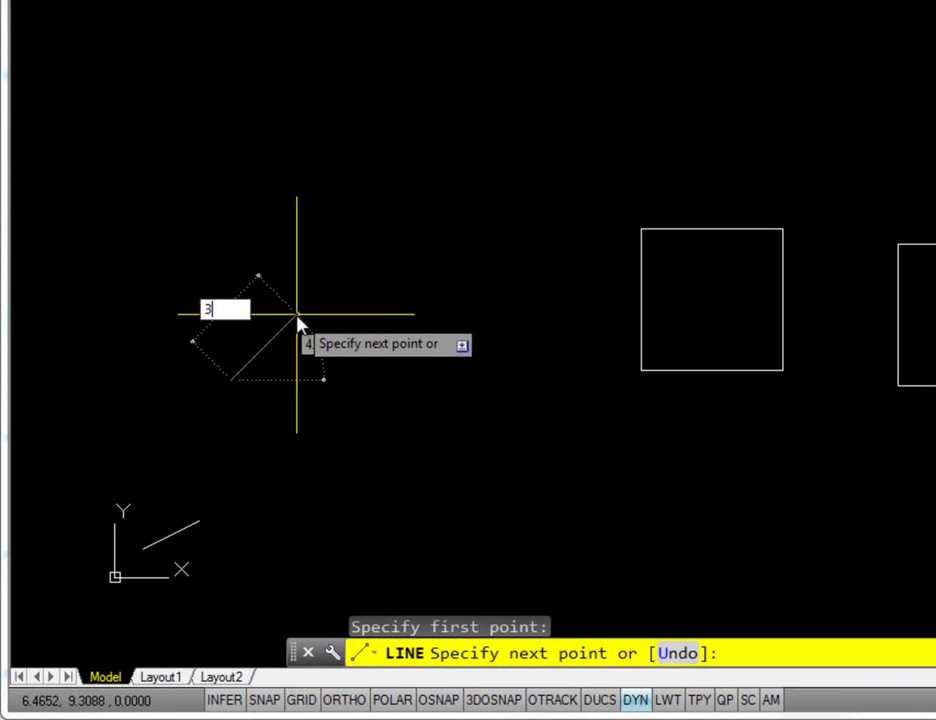
key(Tab)
text(2)
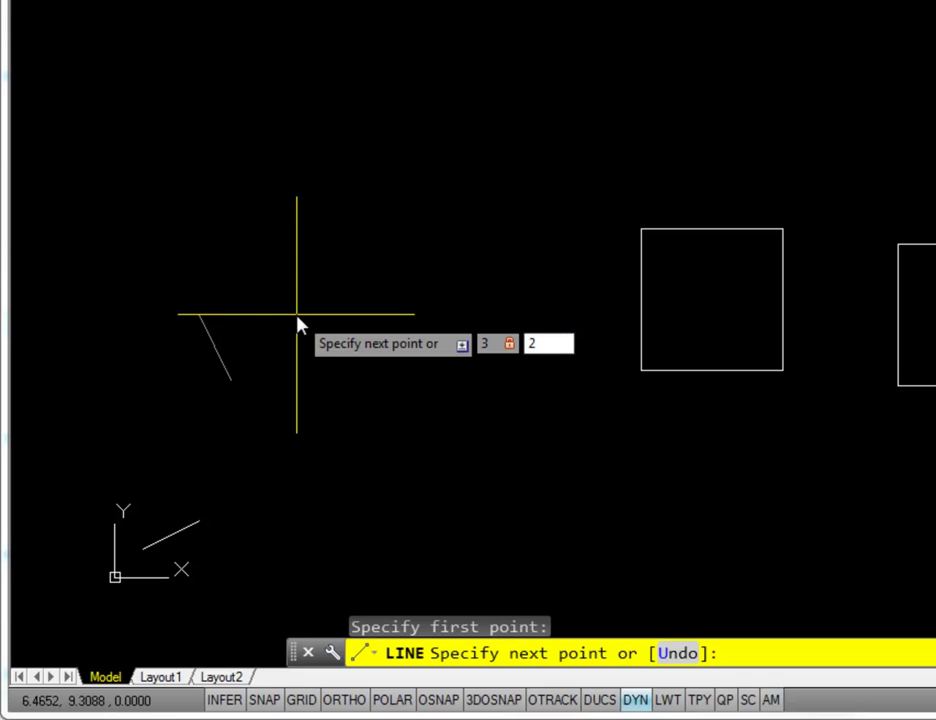
key(Return)
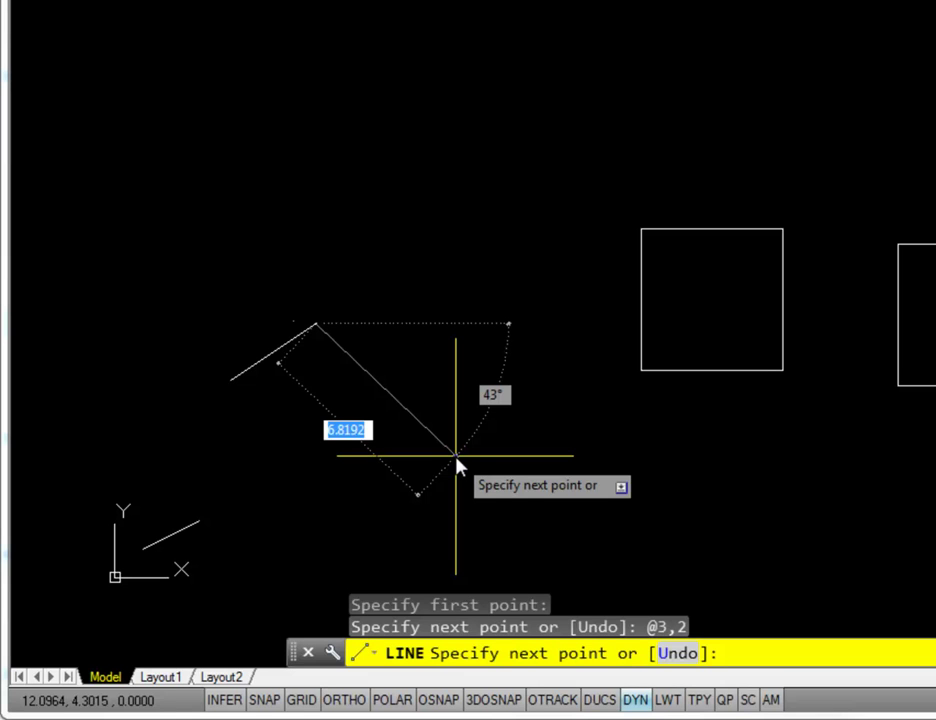
Run 'orthomode transparently, then continue the line to absolute point #3,2.
text('orthomode)
key(Return)
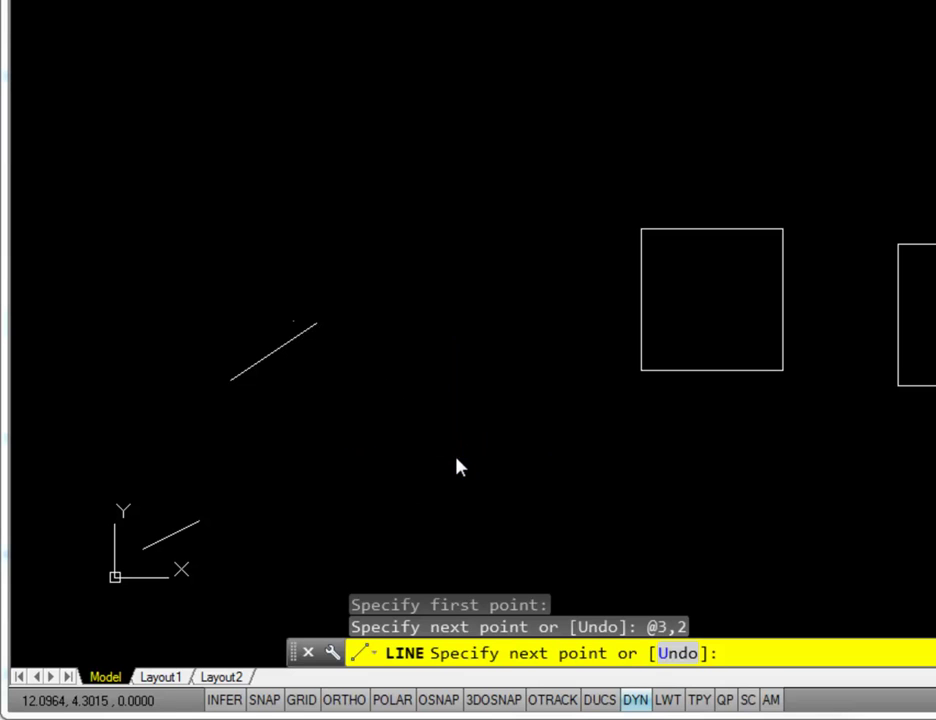
key(Return)
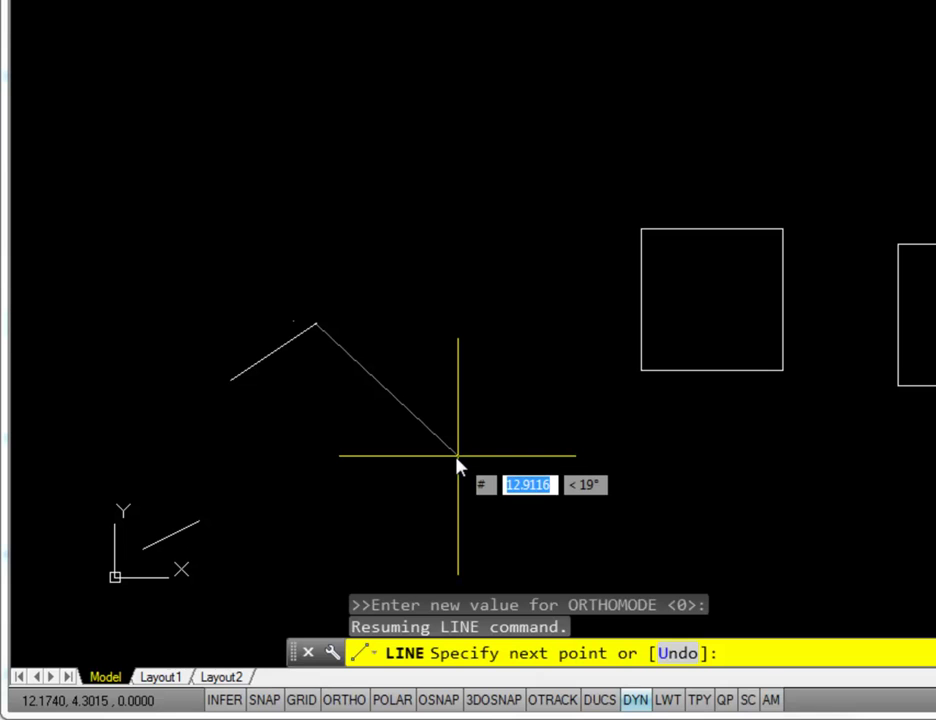
text(3)
key(Tab)
text(2)
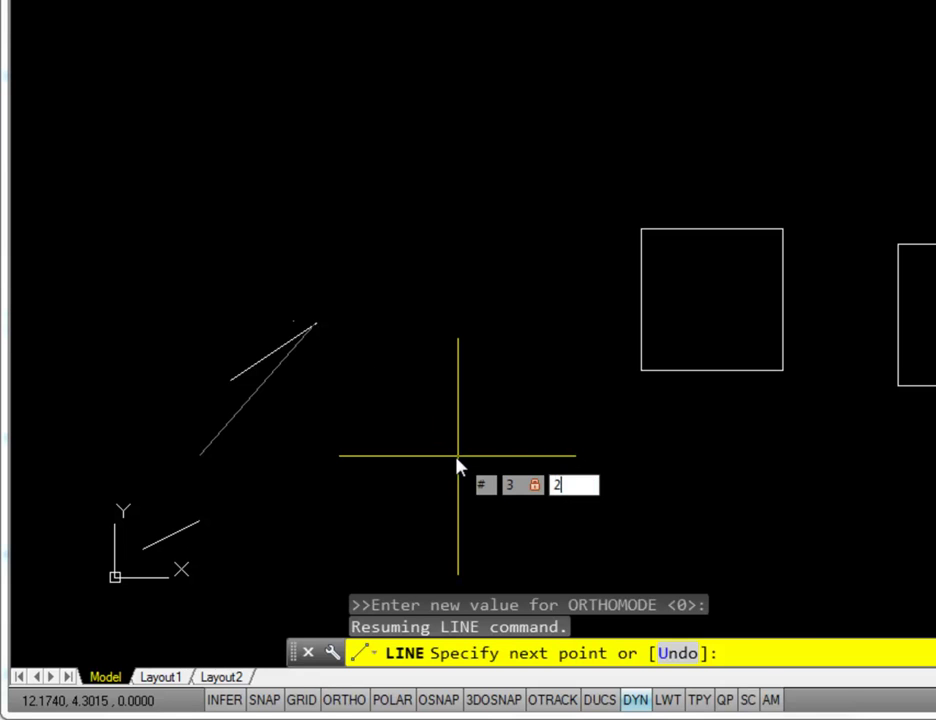
key(Return)
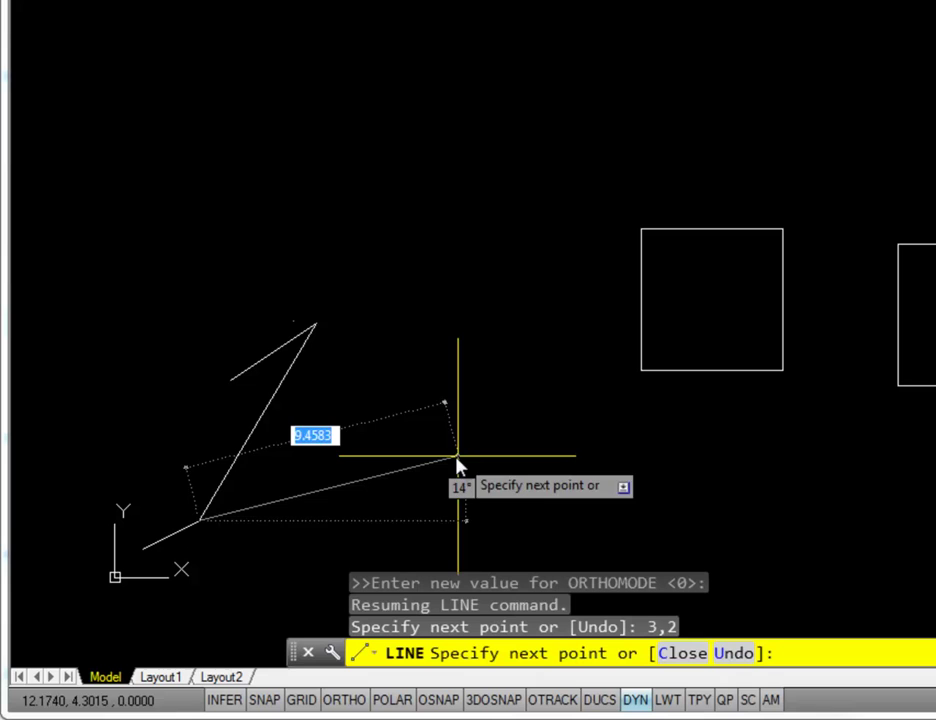